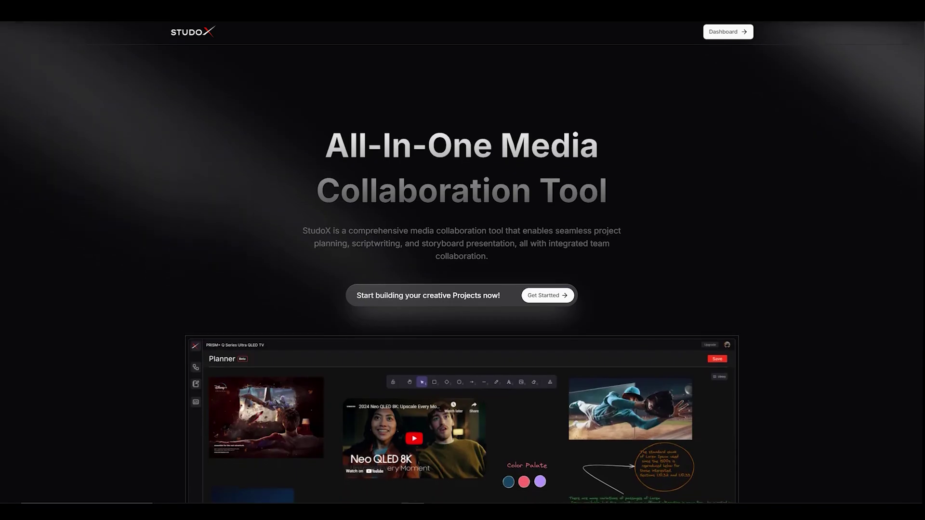
# Step: Scroll down the StudoX landing page past the Planner preview
pyautogui.scroll(-3, 463, 263)
pyautogui.scroll(-5, 462, 263)
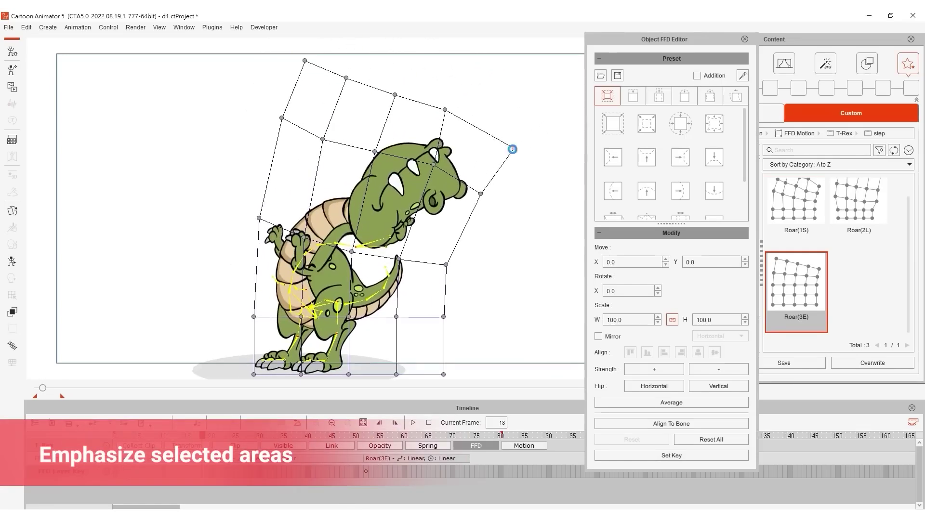
# Step: Demo FFD mesh point selection, the snowman's spring bounce, facial expression templates, and the camp scene
pyautogui.moveTo(370, 228); pyautogui.dragTo(533, 69)
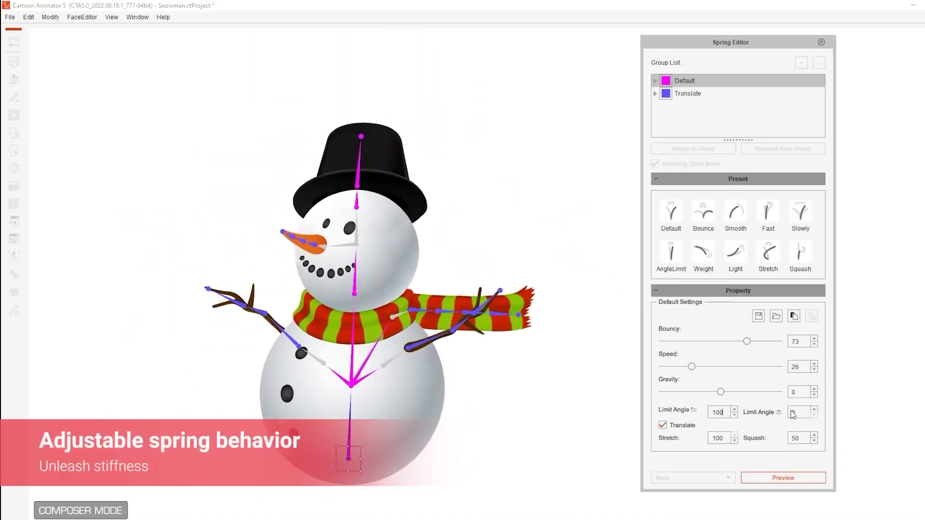
pyautogui.moveTo(353, 456)
pyautogui.mouseDown()
pyautogui.moveTo(328, 400)
pyautogui.moveTo(347, 458)
pyautogui.mouseUp()
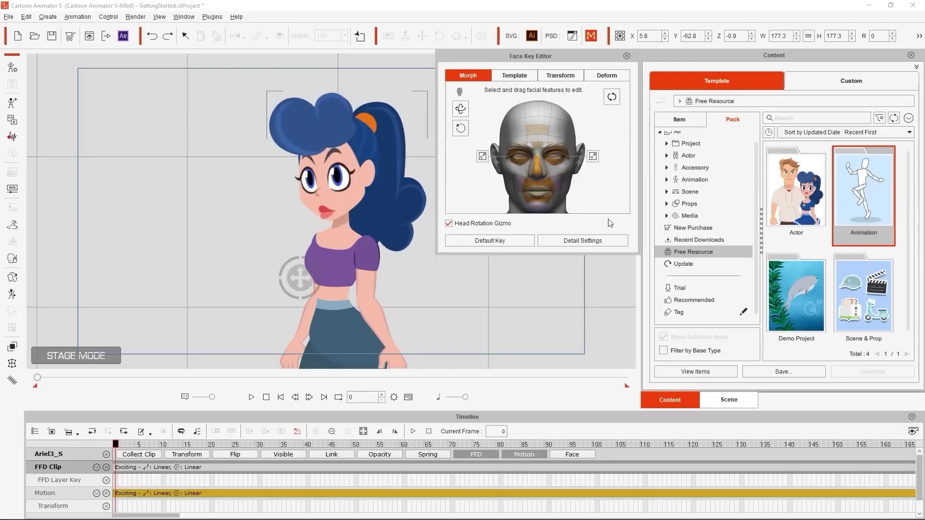
pyautogui.click(516, 76)
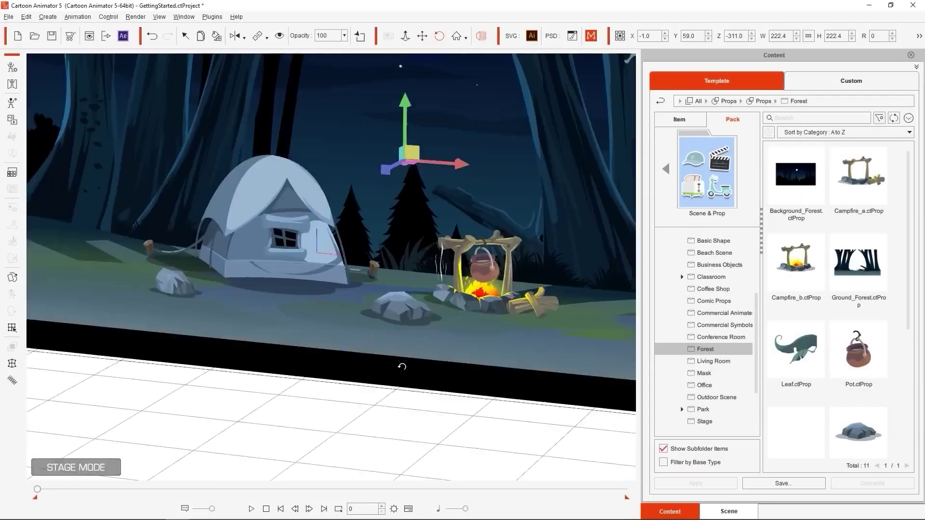
pyautogui.moveTo(399, 368); pyautogui.dragTo(255, 259)
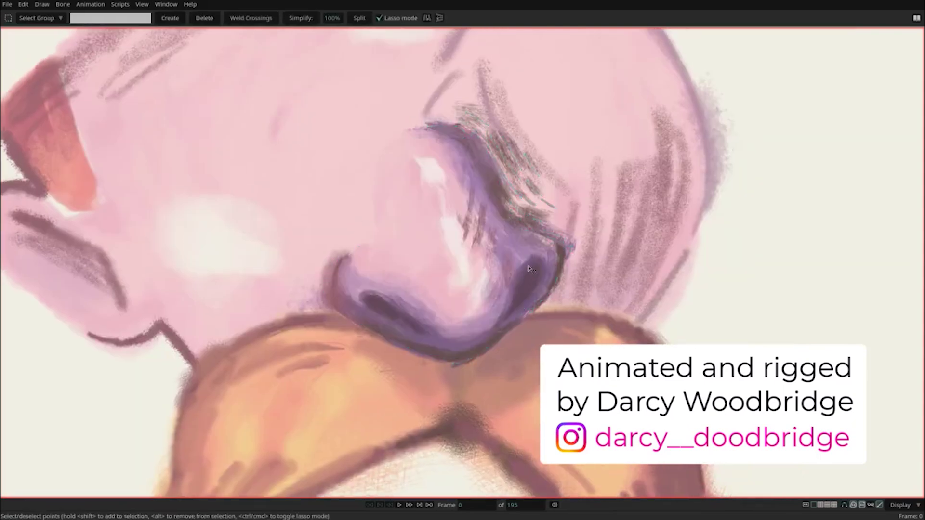
# Step: Warp points, select the hair layer, preview the elephant animation and flatten the right eyebrow bone
pyautogui.press('x')
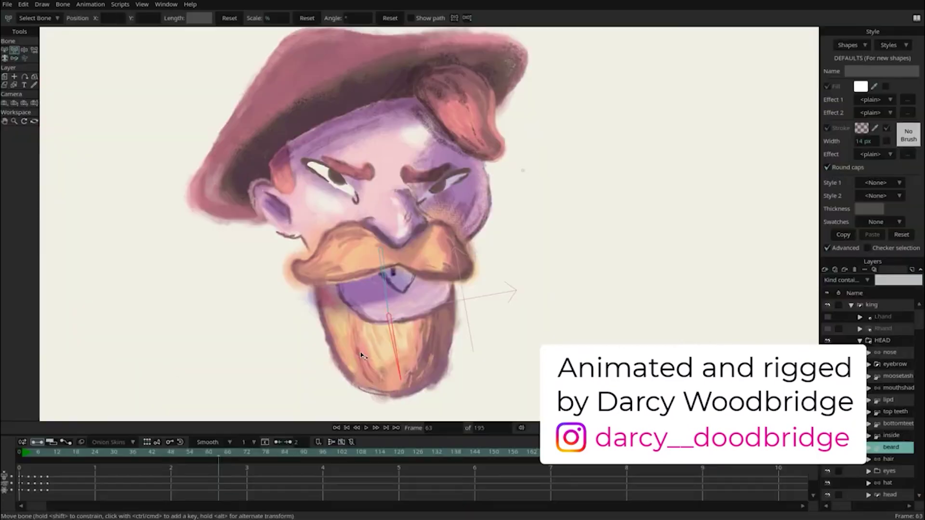
pyautogui.click(454, 137)
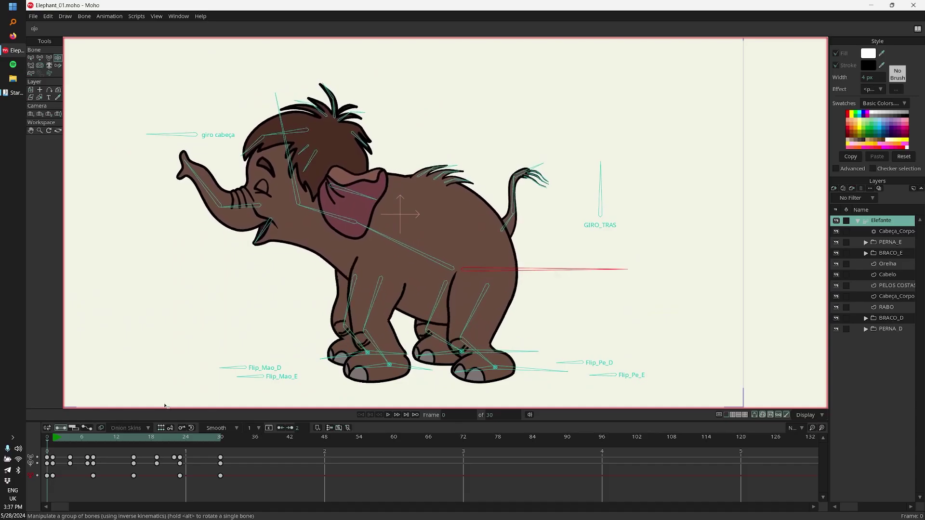
pyautogui.moveTo(48, 439); pyautogui.dragTo(220, 446)
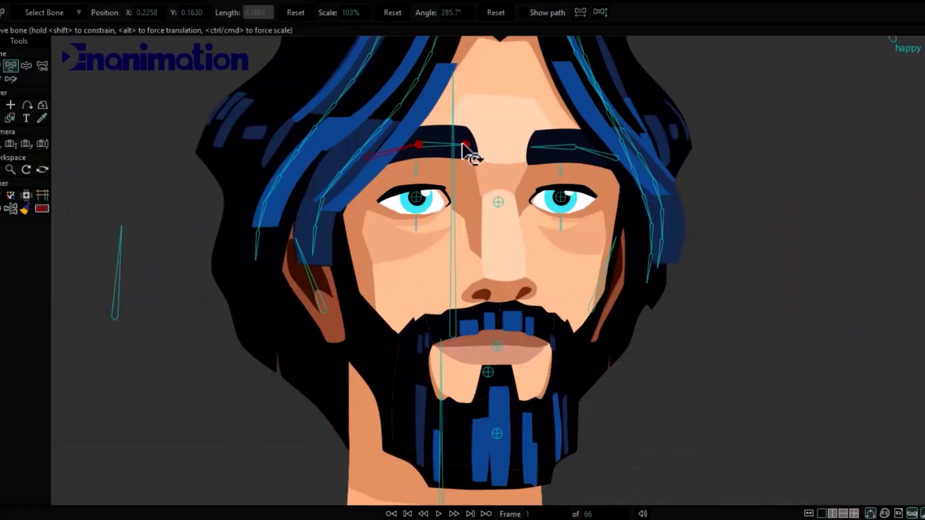
pyautogui.moveTo(625, 163); pyautogui.dragTo(584, 166)
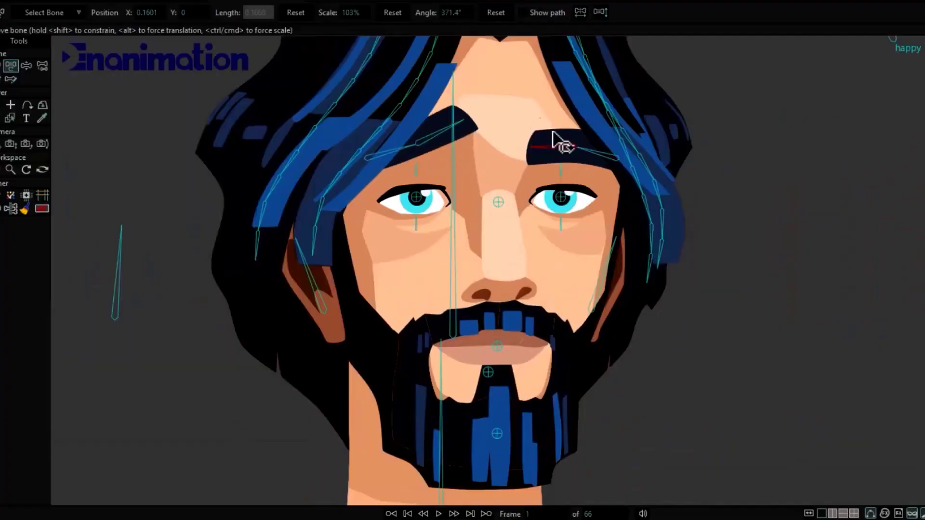
pyautogui.moveTo(617, 166); pyautogui.dragTo(581, 162)
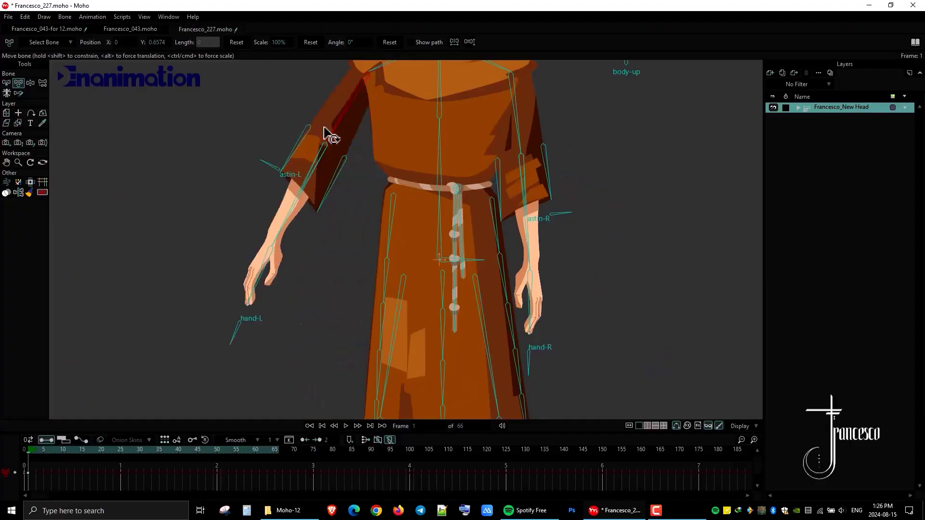
# Step: Rotate the astin-L sleeve bone so the left arm sticks out horizontally
pyautogui.moveTo(330, 136); pyautogui.dragTo(246, 130)
pyautogui.moveTo(323, 114); pyautogui.dragTo(299, 132)
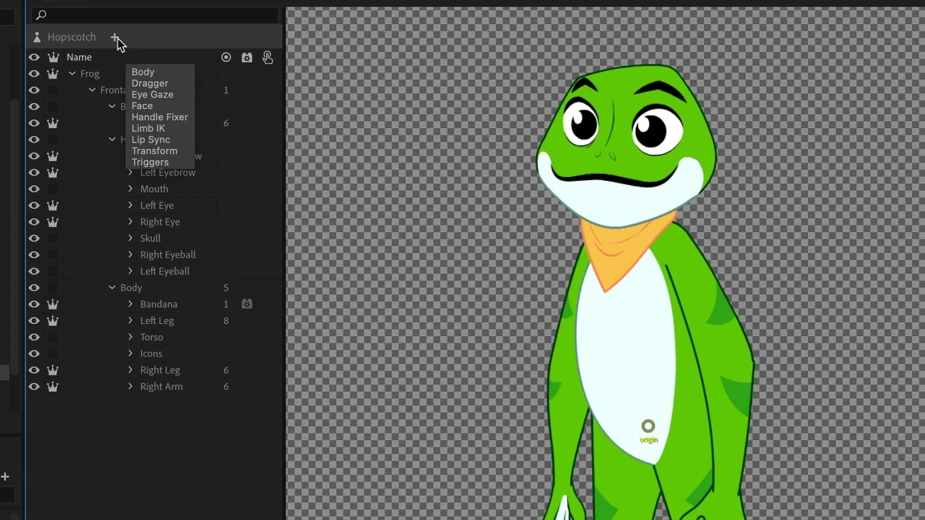
# Step: Browse the behaviors list and trim the start of the Left Wrist take
pyautogui.click(120, 40)
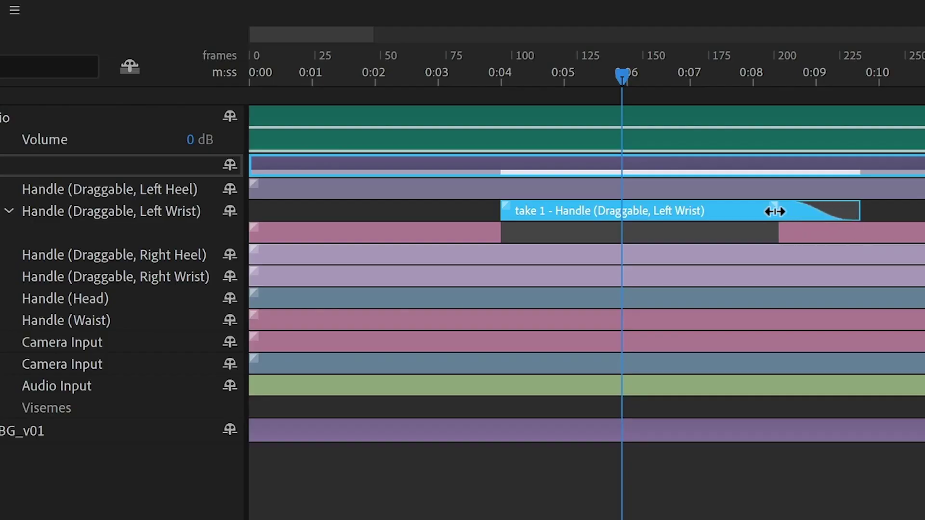
pyautogui.moveTo(532, 212); pyautogui.dragTo(568, 210)
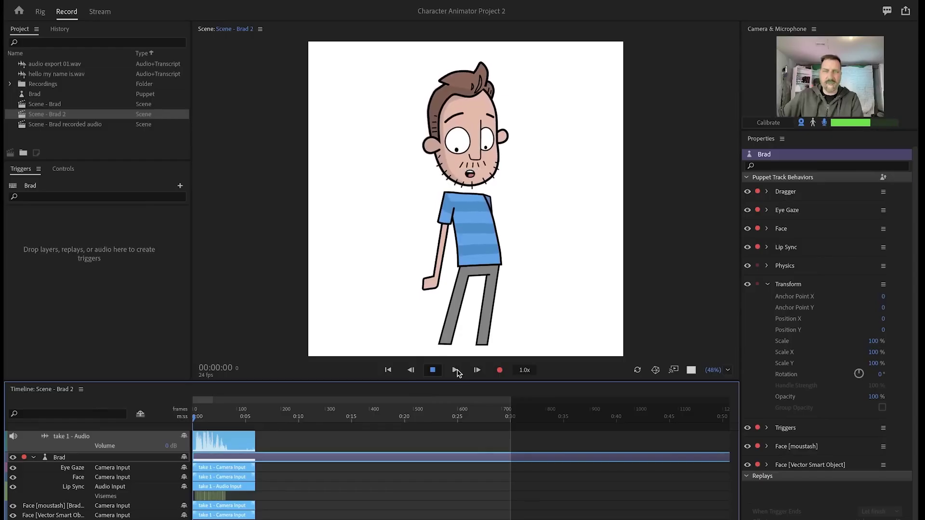
# Step: Play the scene, zoom the timeline to reveal visemes, and replay the lip-synced take
pyautogui.click(456, 370)
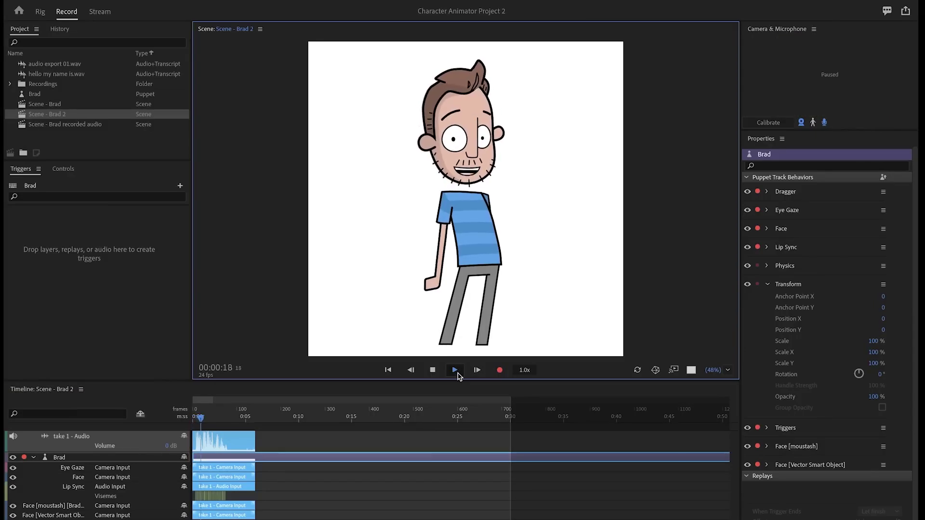
pyautogui.click(197, 417)
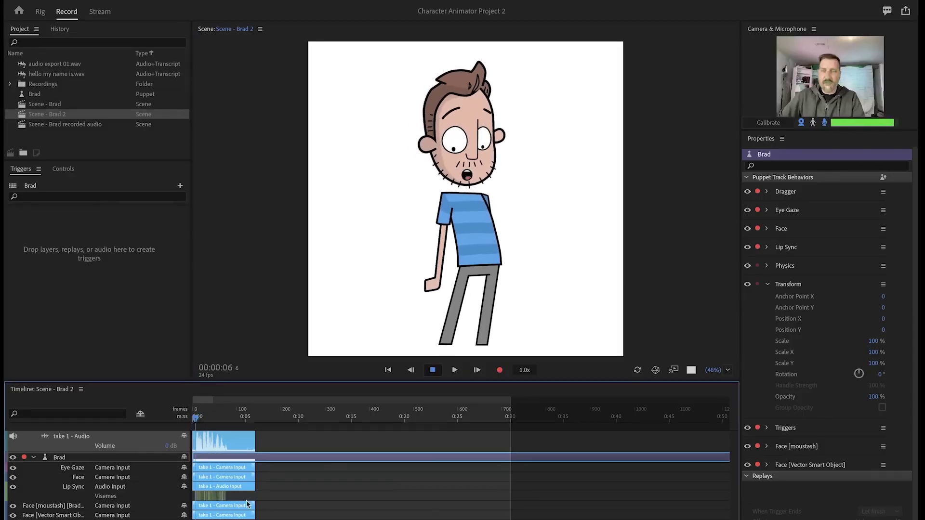
pyautogui.scroll(5, 250, 496)
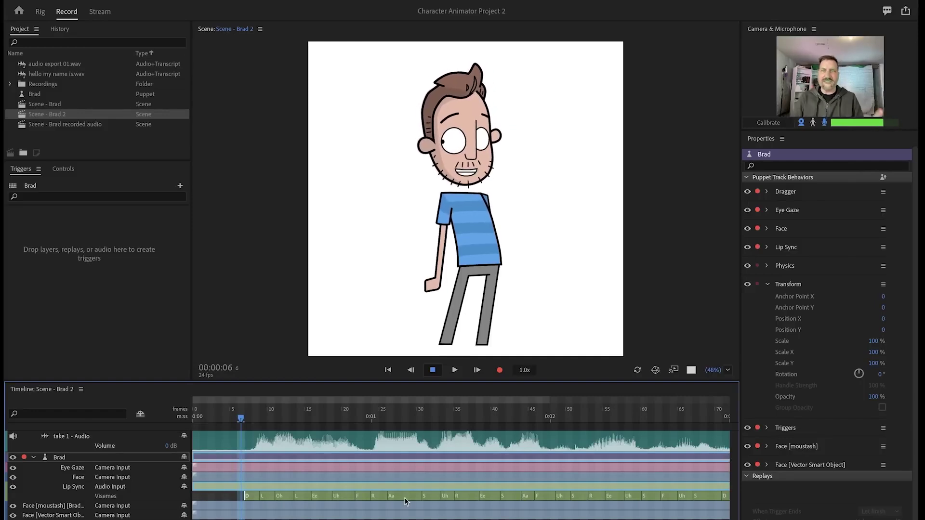
pyautogui.click(454, 370)
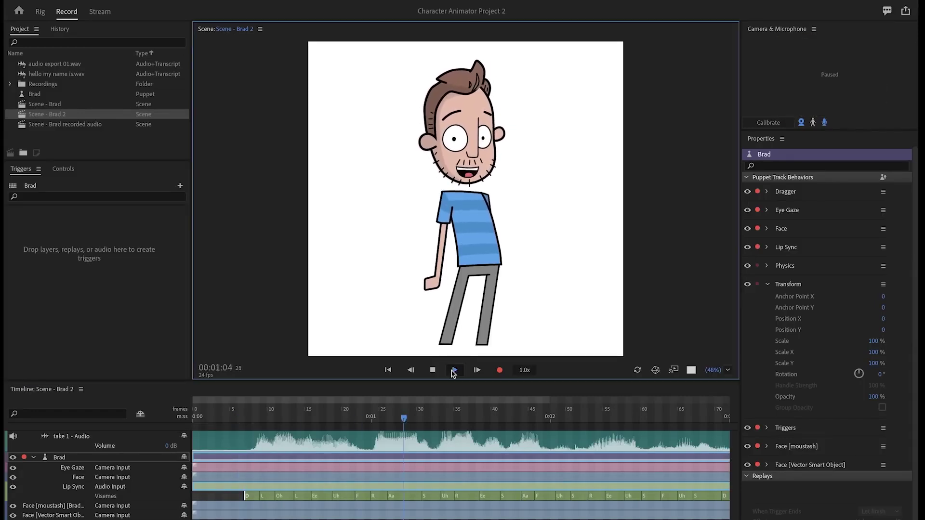
pyautogui.click(454, 371)
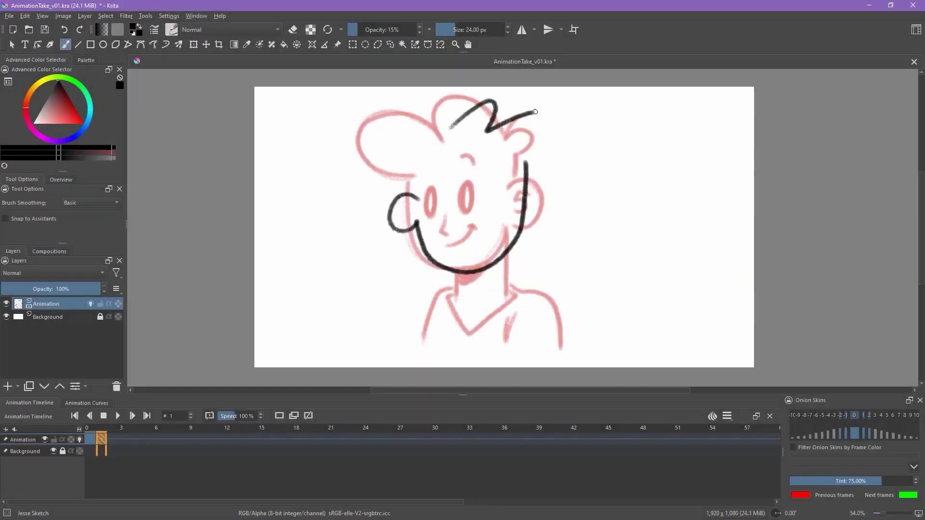
# Step: Duplicate the drawn frame and lasso-delete the shirt strokes from the copy
pyautogui.click(92, 439)
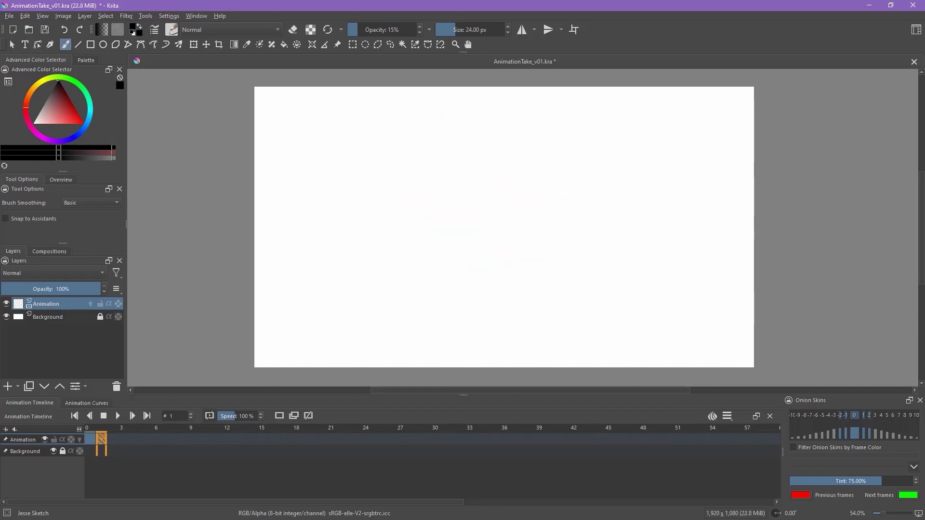
pyautogui.rightClick(99, 439)
pyautogui.click(143, 418)
pyautogui.click(390, 44)
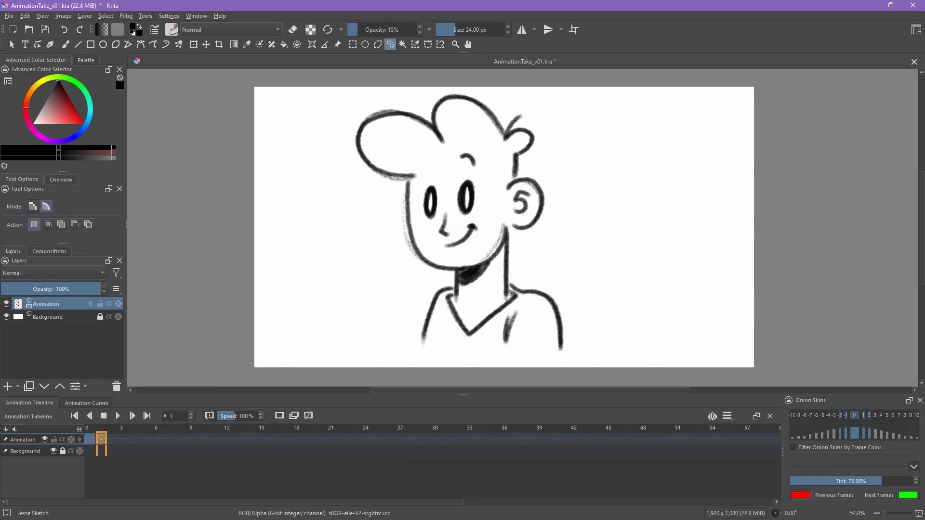
pyautogui.moveTo(511, 234); pyautogui.dragTo(457, 273)
pyautogui.press('Delete')
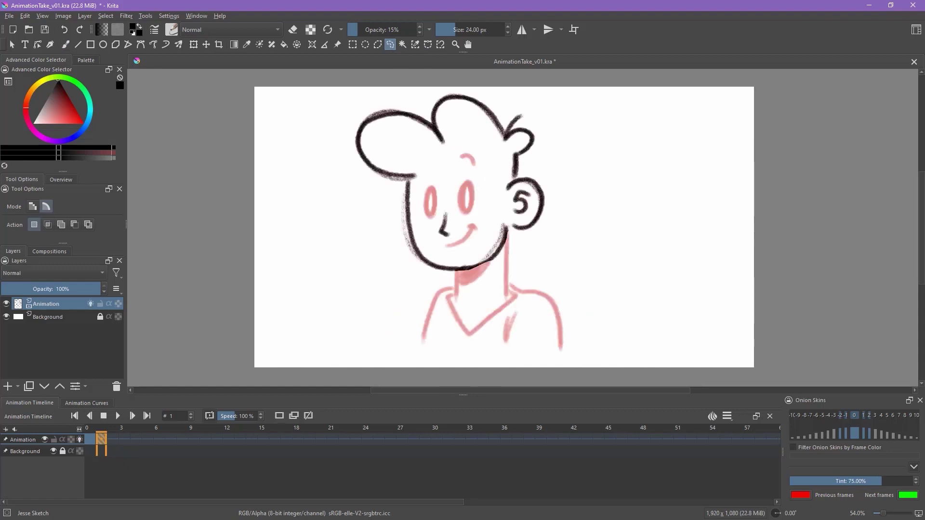
# Step: Mirror the head horizontally, then rotate and shift it into place
pyautogui.hotkey('ctrl', 't')
pyautogui.rightClick(546, 201)
pyautogui.click(578, 274)
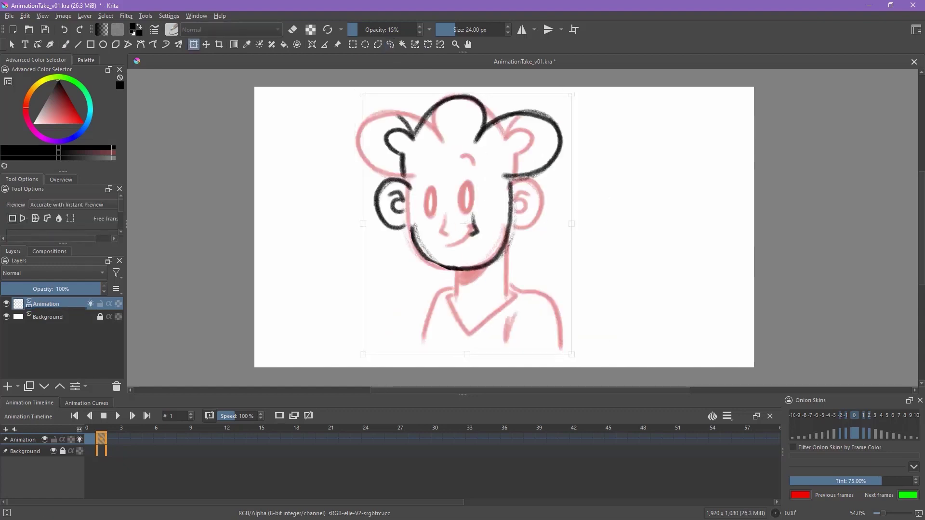
pyautogui.moveTo(578, 275); pyautogui.dragTo(607, 251)
pyautogui.press('Return')
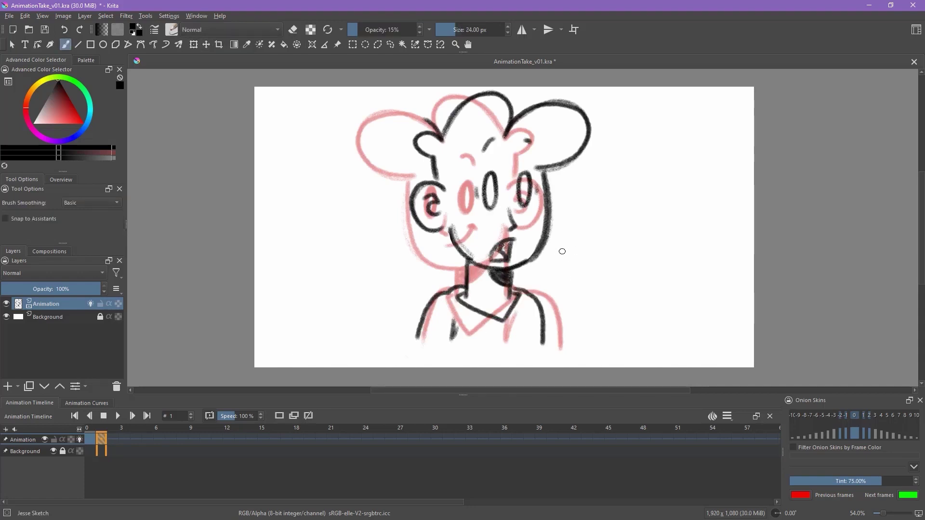
# Step: Turn off onion skins and compare against the previous frame
pyautogui.press('o')
pyautogui.press('Left')
pyautogui.press('Right')
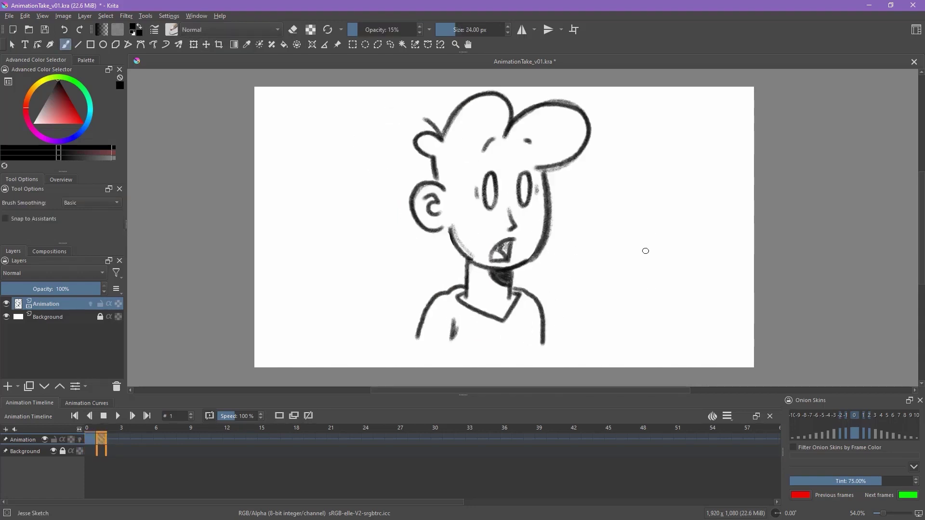
# Step: Open Krita's keyboard shortcut settings and search for the frame navigation shortcuts
pyautogui.press('Left')
pyautogui.press('Right')
pyautogui.click(168, 16)
pyautogui.click(195, 27)
pyautogui.click(300, 154)
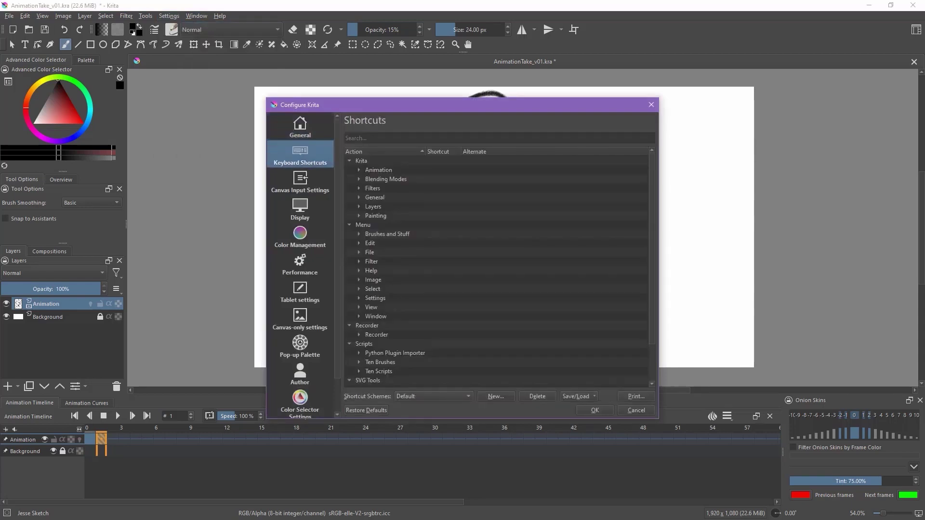
pyautogui.write('frame')
pyautogui.click(477, 266)
# Step: Assign period to Next Frame and comma to Previous Frame, then step between frames
pyautogui.press('.')
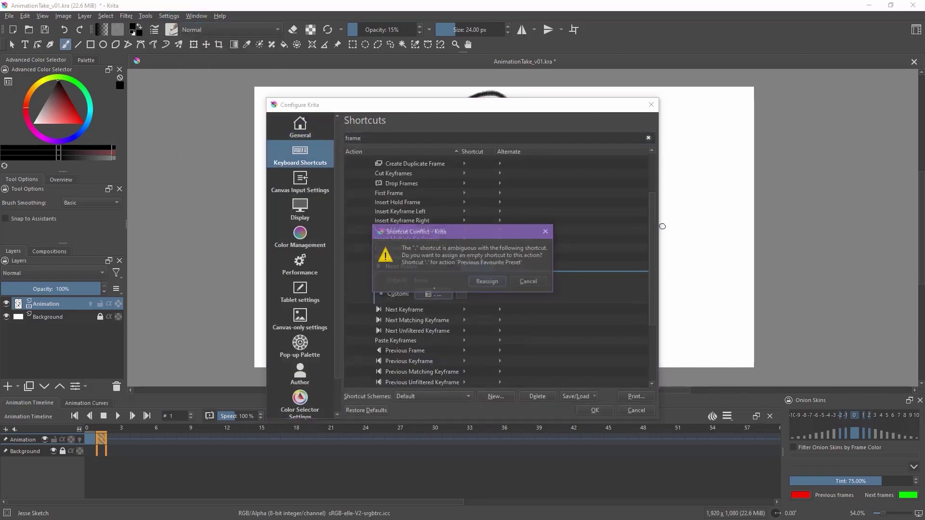
pyautogui.press('Return')
pyautogui.click(477, 318)
pyautogui.press(',')
pyautogui.press('Return')
pyautogui.press(',')
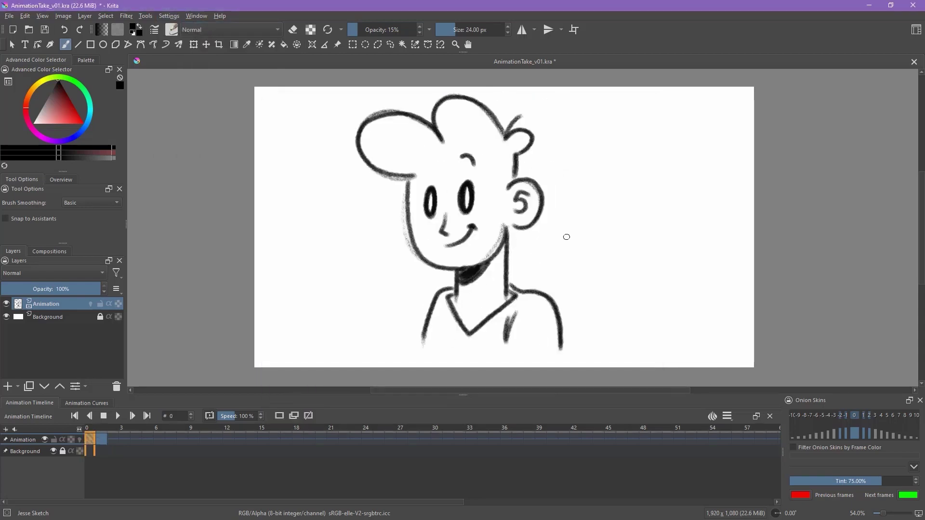
pyautogui.press('.')
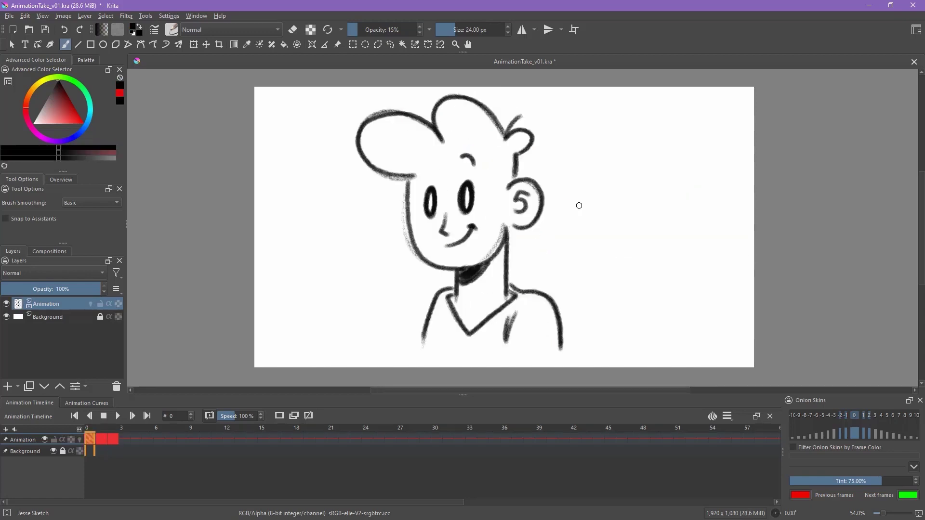
# Step: Label the frame blue, nudge the selected ink lines left and up, and paint a small round mouth
pyautogui.rightClick(101, 439)
pyautogui.click(130, 432)
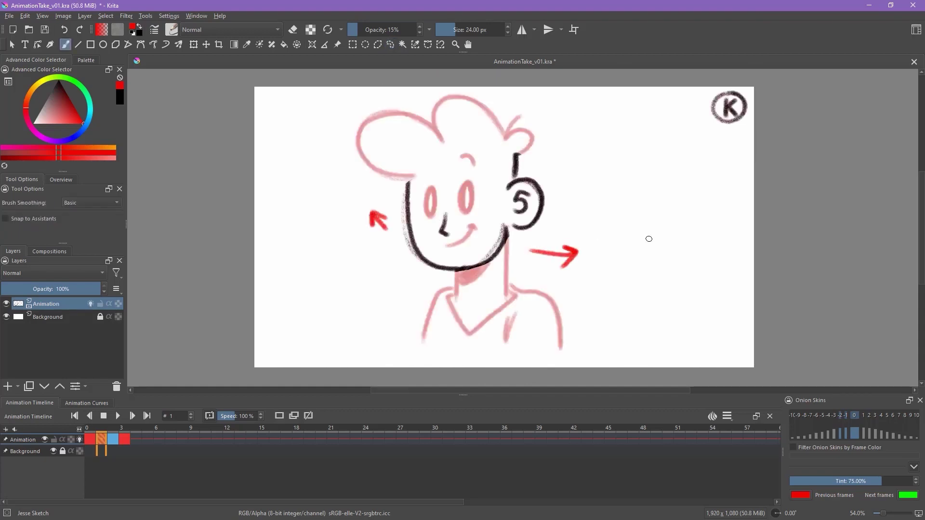
pyautogui.hotkey('ctrl', 't')
pyautogui.moveTo(431, 183); pyautogui.dragTo(424, 179)
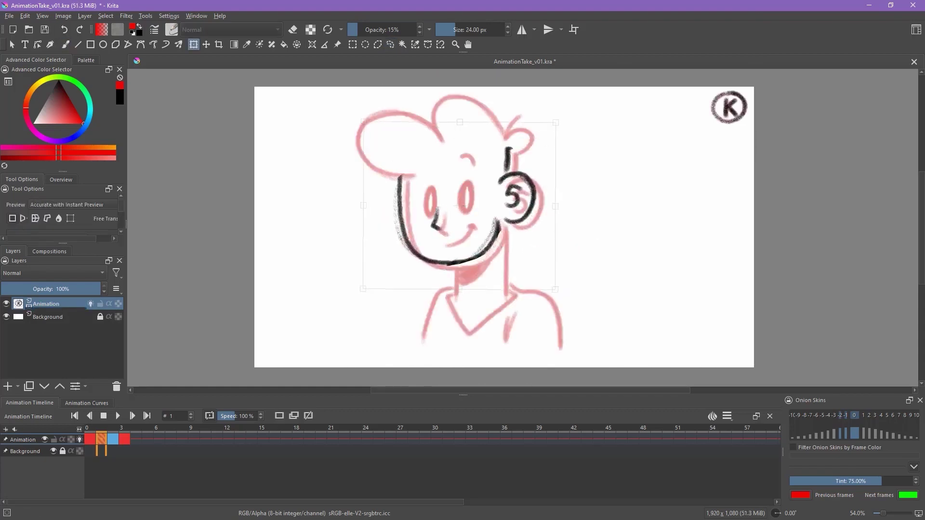
pyautogui.press('Return')
pyautogui.press('b')
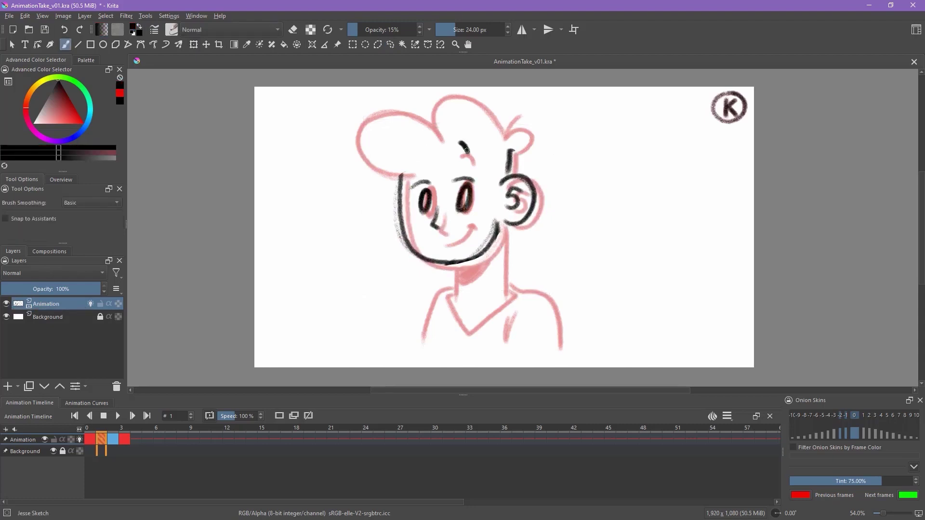
pyautogui.moveTo(449, 238); pyautogui.dragTo(447, 239)
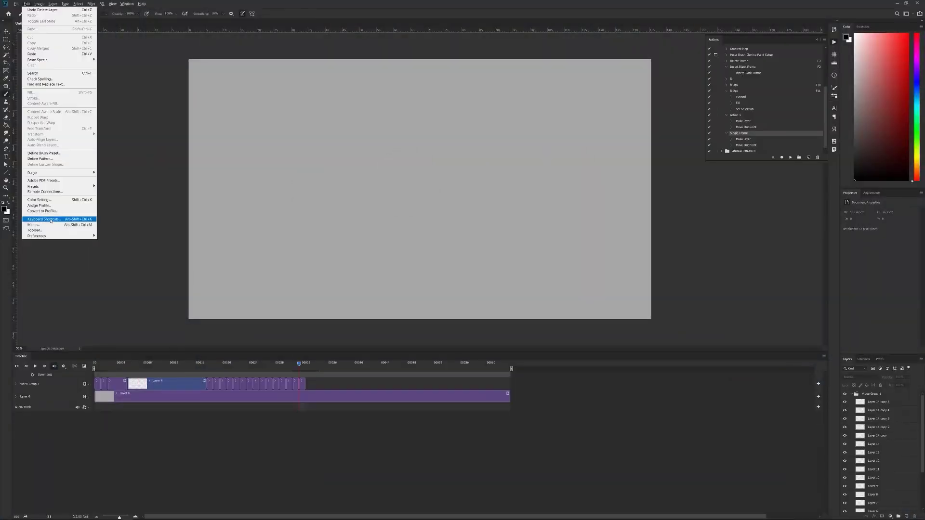
# Step: Cancel Keyboard Shortcuts, scrub explosion.psd to frame 5, then switch to the Beta11.psd document
pyautogui.click(44, 220)
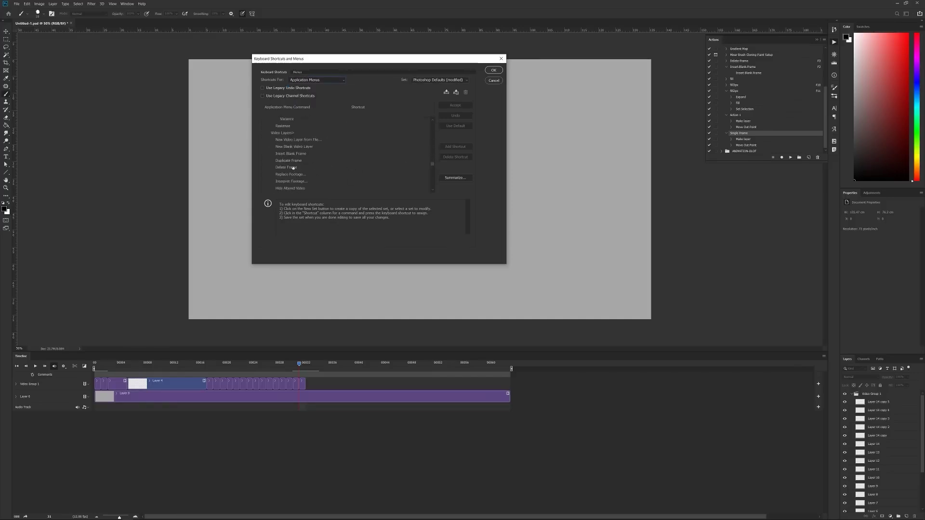
pyautogui.click(493, 81)
pyautogui.click(105, 25)
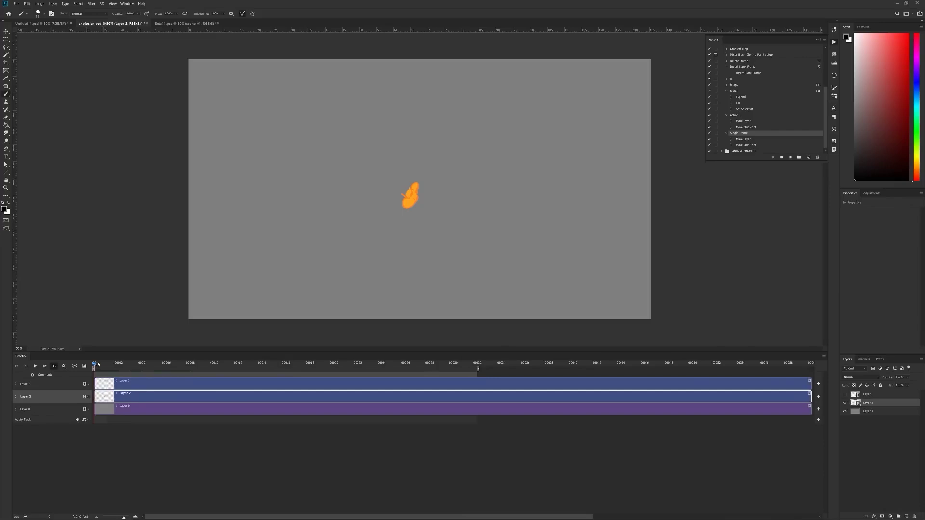
pyautogui.moveTo(98, 365); pyautogui.dragTo(165, 374)
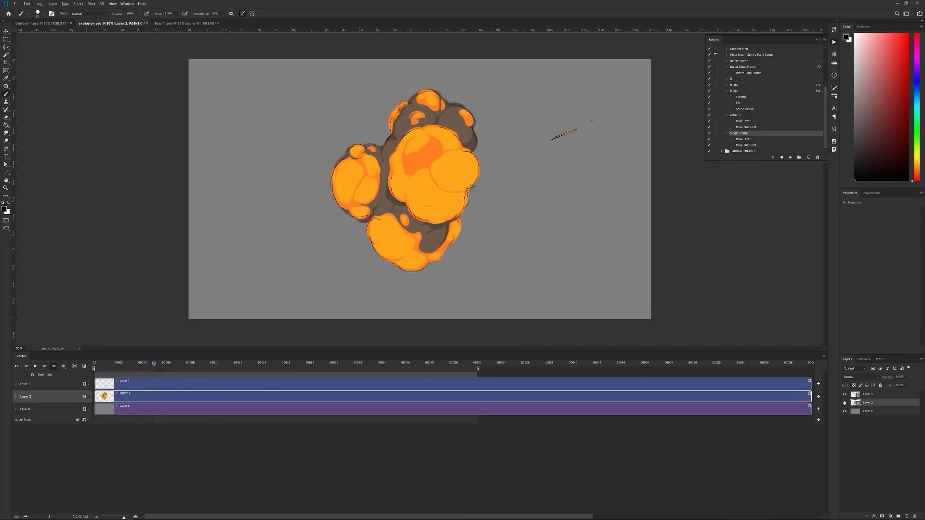
pyautogui.hotkey('ctrl', 'Tab')
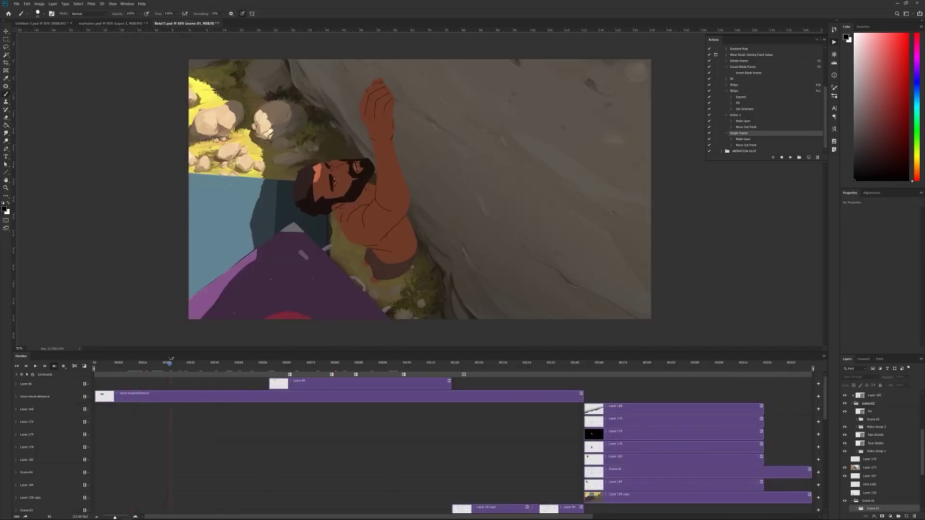
# Step: Step the Beta11 scene back and forth, then play it through to the mountain shot
pyautogui.click(171, 363)
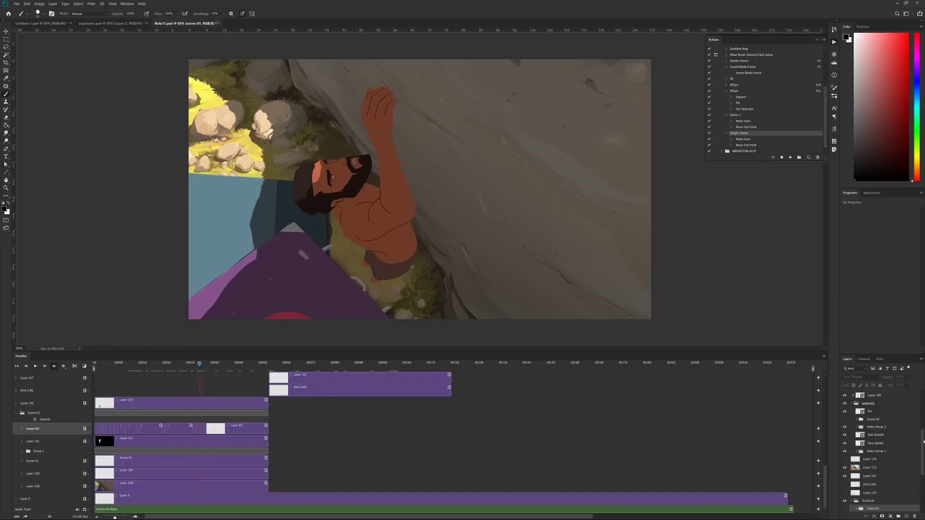
pyautogui.press('Left')
pyautogui.press('Left')
pyautogui.press('Left')
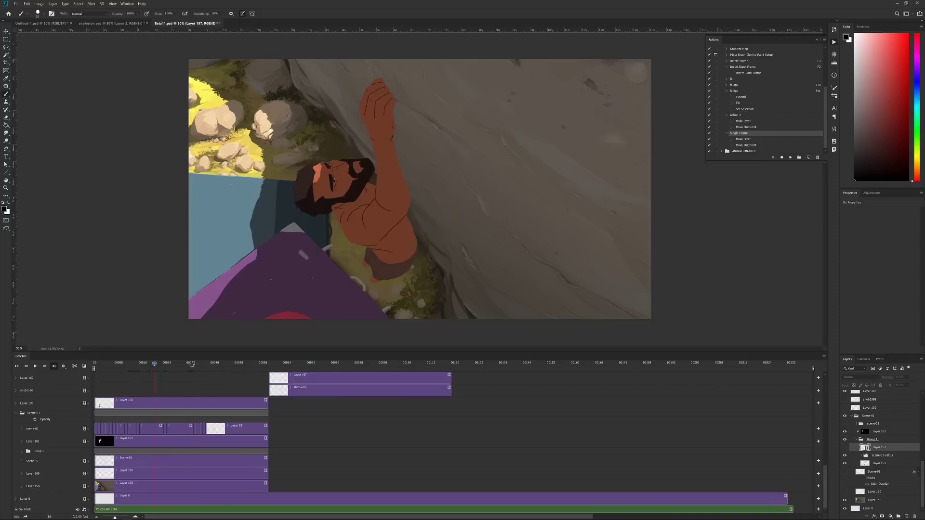
pyautogui.press('space')
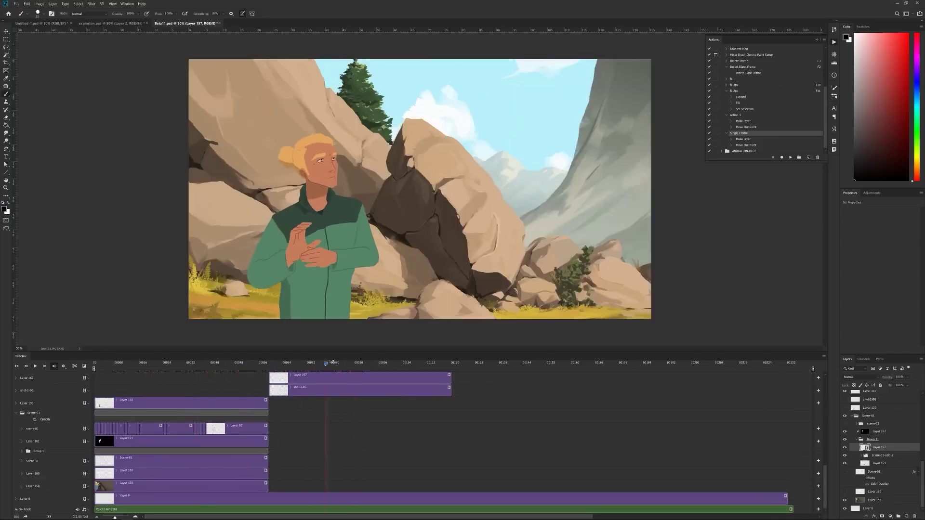
pyautogui.scroll(3, 827, 450)
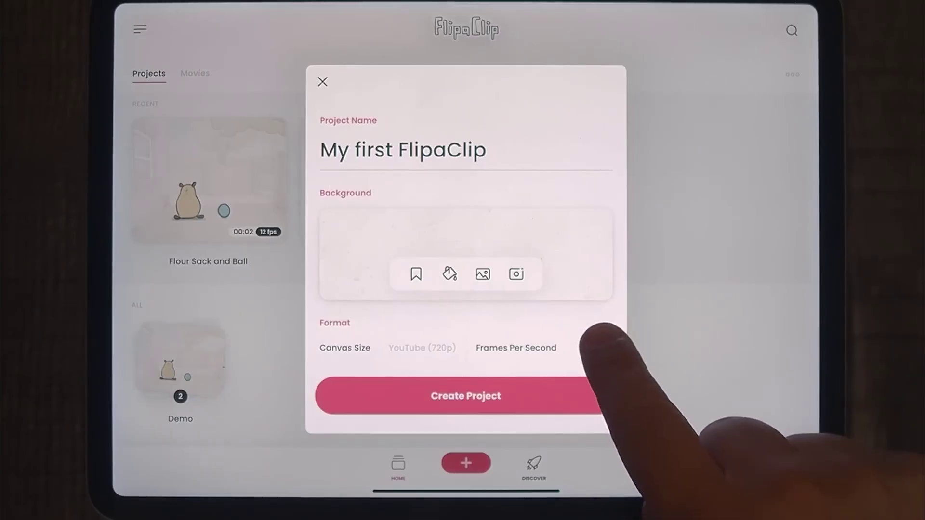
# Step: Check the 12 fps frame rate and create the My first FlipaClip project
pyautogui.click(600, 340)
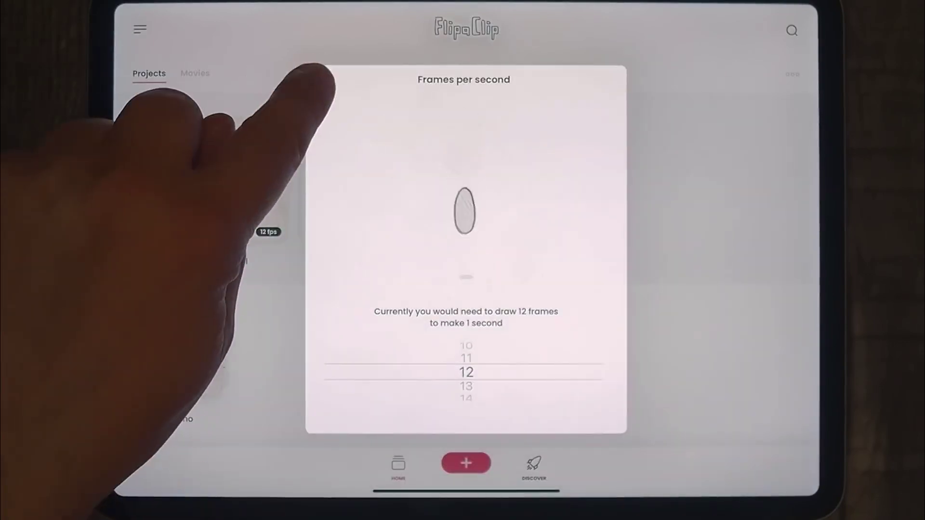
pyautogui.click(318, 81)
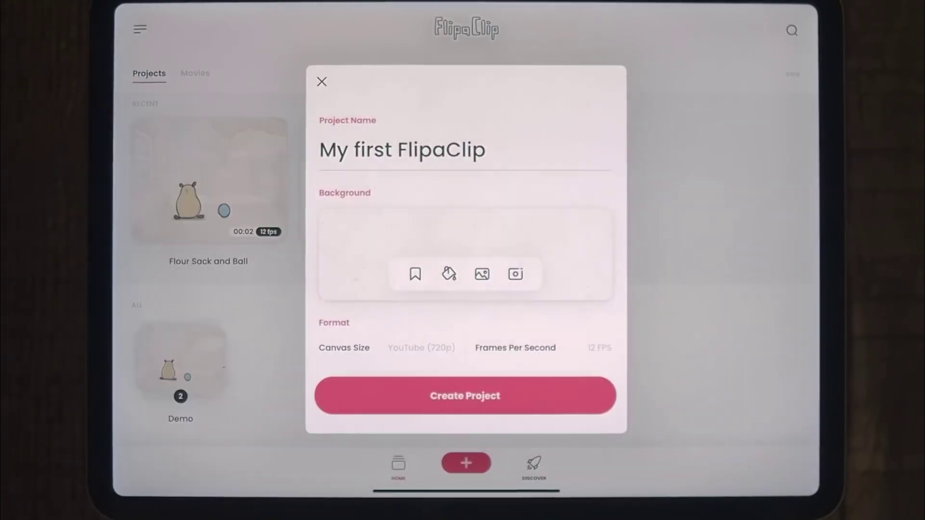
pyautogui.click(373, 396)
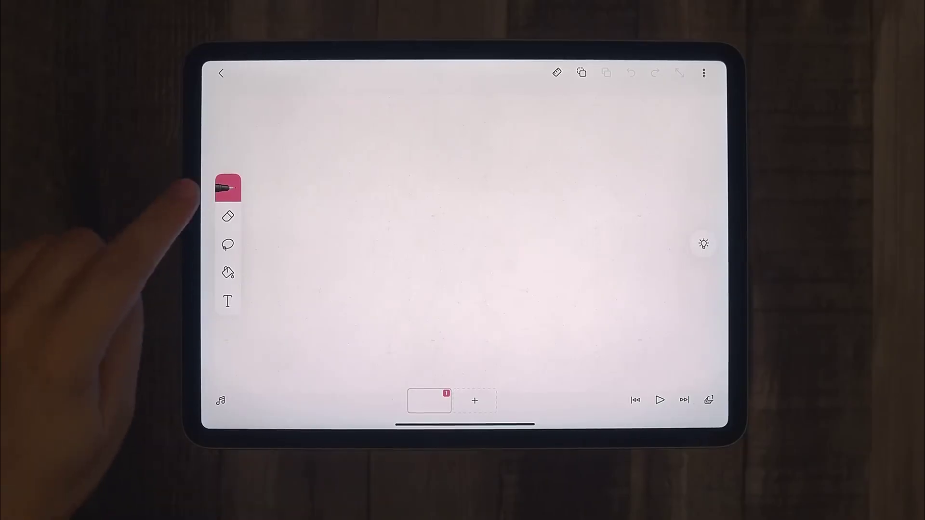
# Step: Draw the ball falling lower on each of frames 1-6, adding a new frame each time
pyautogui.moveTo(456, 127)
pyautogui.mouseDown()
pyautogui.moveTo(454, 137)
pyautogui.moveTo(457, 127)
pyautogui.mouseUp()
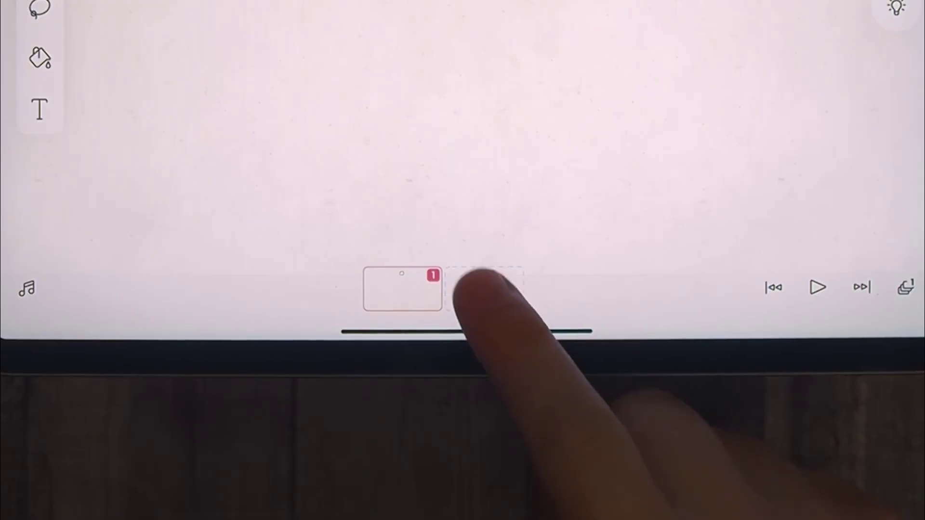
pyautogui.click(472, 401)
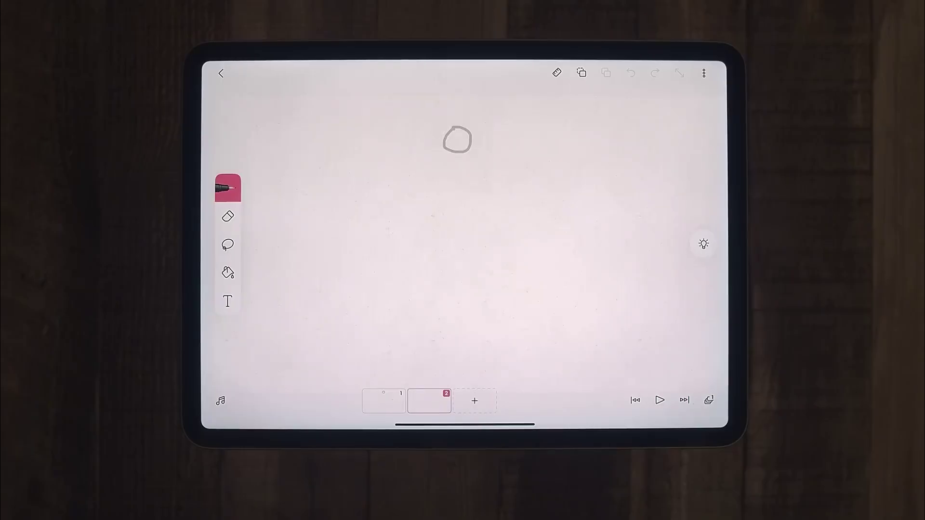
pyautogui.click(472, 407)
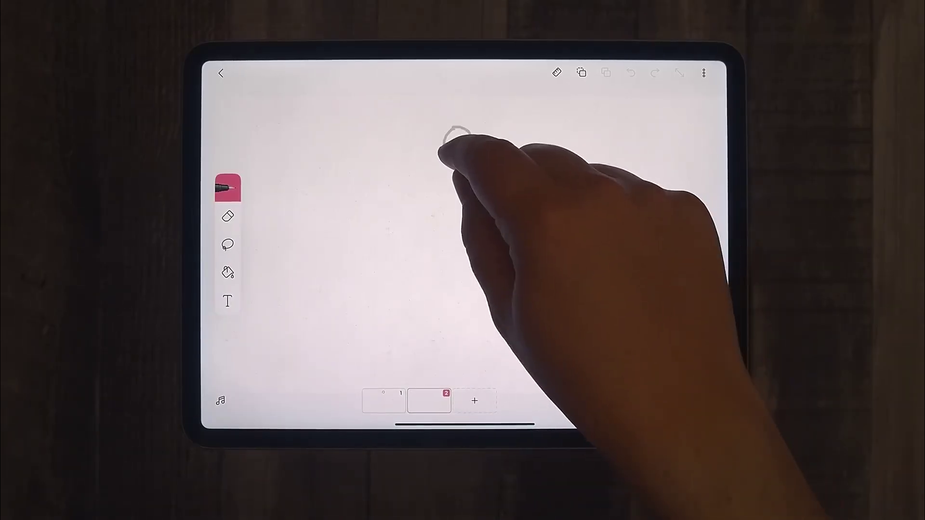
pyautogui.moveTo(456, 143)
pyautogui.mouseDown()
pyautogui.moveTo(468, 175)
pyautogui.moveTo(455, 160)
pyautogui.mouseUp()
pyautogui.click(474, 400)
pyautogui.click(474, 400)
pyautogui.moveTo(454, 200)
pyautogui.mouseDown()
pyautogui.moveTo(461, 223)
pyautogui.moveTo(455, 201)
pyautogui.mouseUp()
pyautogui.click(475, 400)
pyautogui.moveTo(452, 254); pyautogui.dragTo(439, 268)
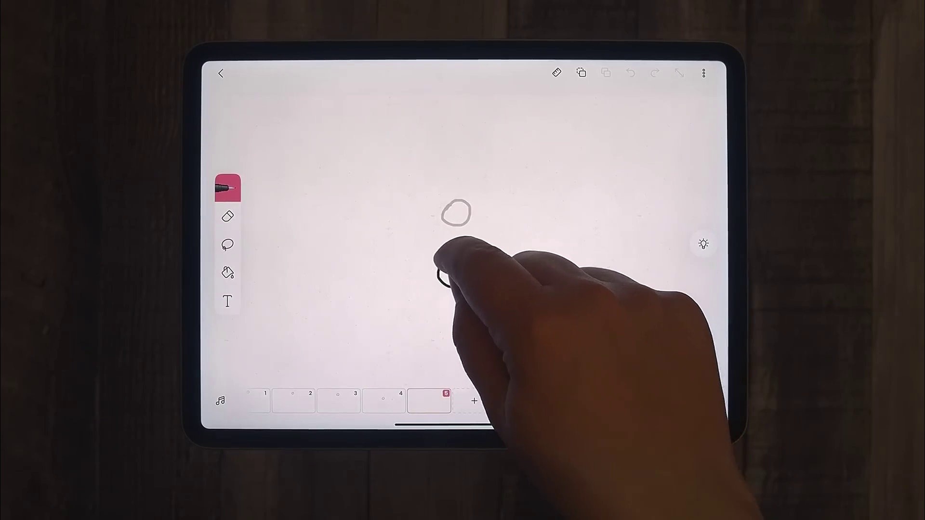
pyautogui.click(475, 400)
pyautogui.moveTo(449, 314)
pyautogui.mouseDown()
pyautogui.moveTo(441, 342)
pyautogui.moveTo(450, 314)
pyautogui.mouseUp()
pyautogui.click(474, 400)
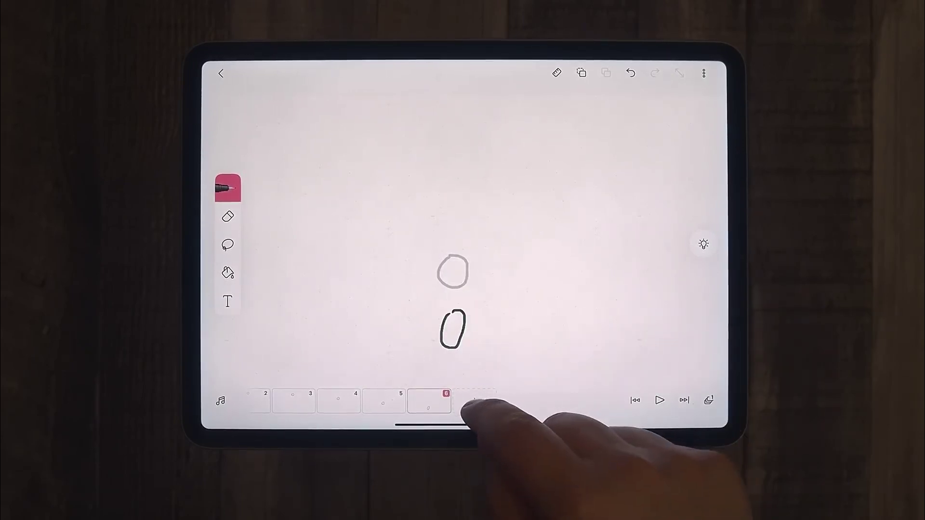
# Step: Draw the squashed flat ball and the rising ball, finish frame 12 near the top, and play back
pyautogui.moveTo(496, 270); pyautogui.dragTo(496, 190)
pyautogui.moveTo(408, 320); pyautogui.dragTo(485, 320)
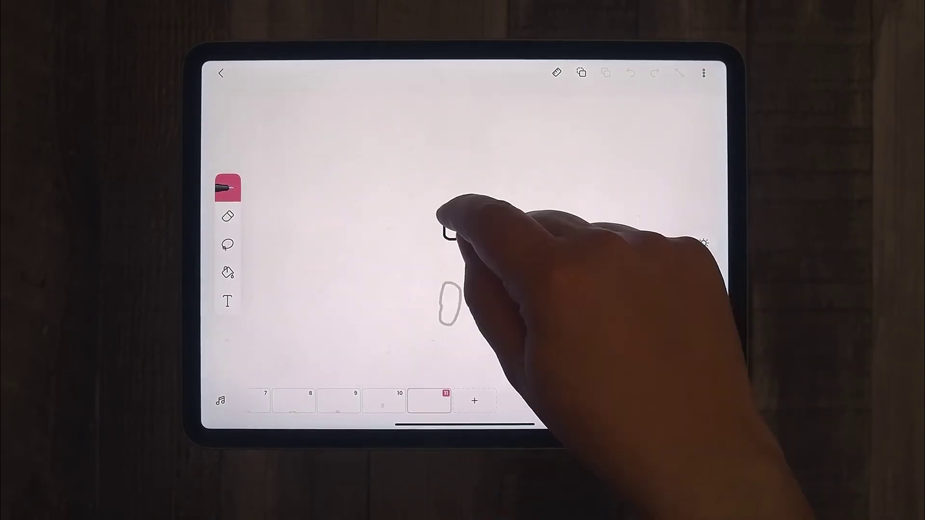
pyautogui.moveTo(451, 212); pyautogui.dragTo(449, 215)
pyautogui.click(635, 400)
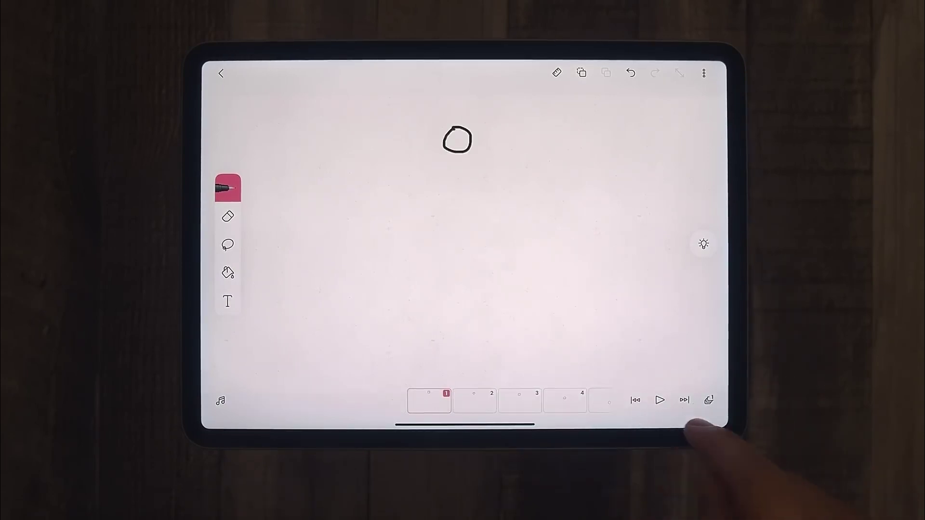
pyautogui.click(684, 400)
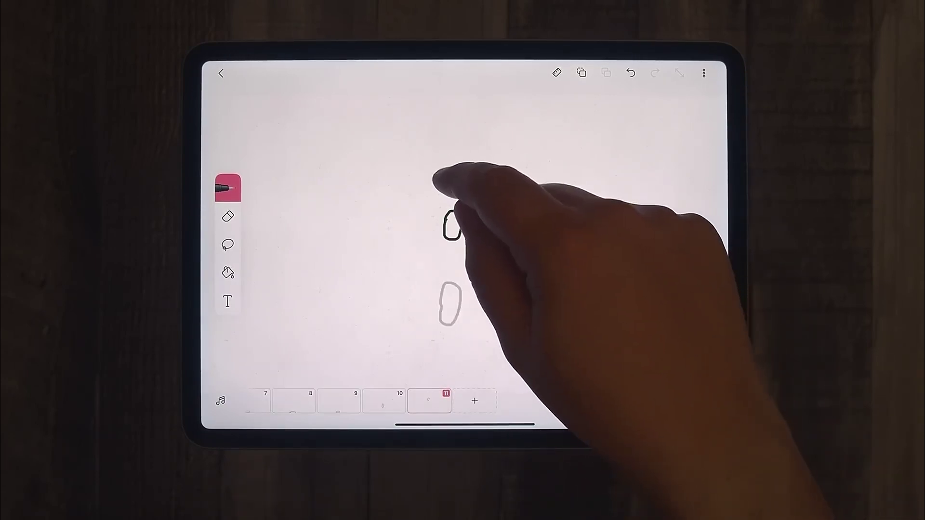
pyautogui.click(475, 399)
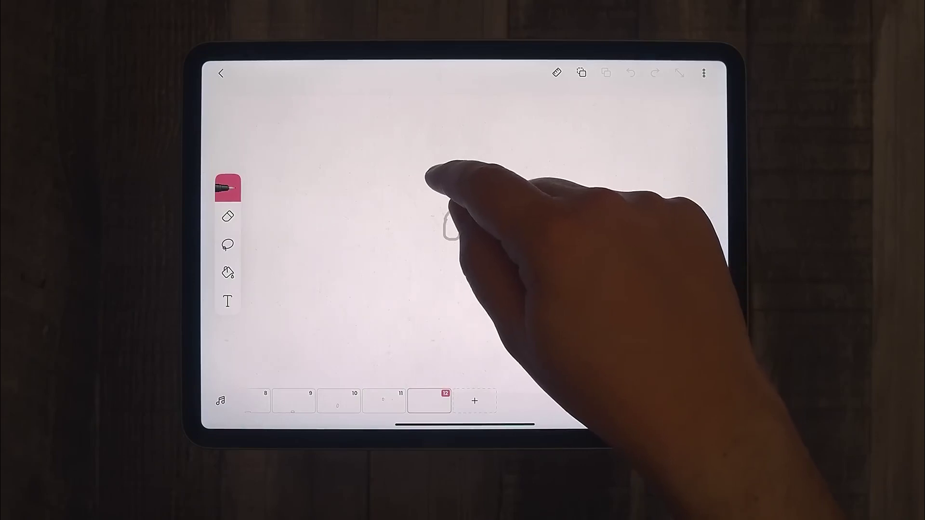
pyautogui.moveTo(453, 171)
pyautogui.mouseDown()
pyautogui.moveTo(448, 187)
pyautogui.moveTo(457, 183)
pyautogui.mouseUp()
pyautogui.click(659, 400)
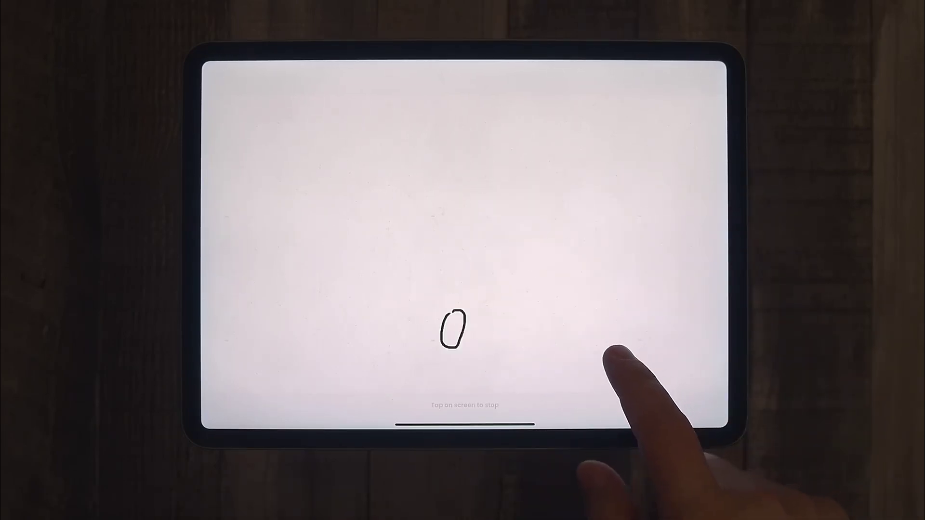
# Step: Replay the bouncing ball once more and stop playback
pyautogui.click(614, 354)
pyautogui.click(659, 400)
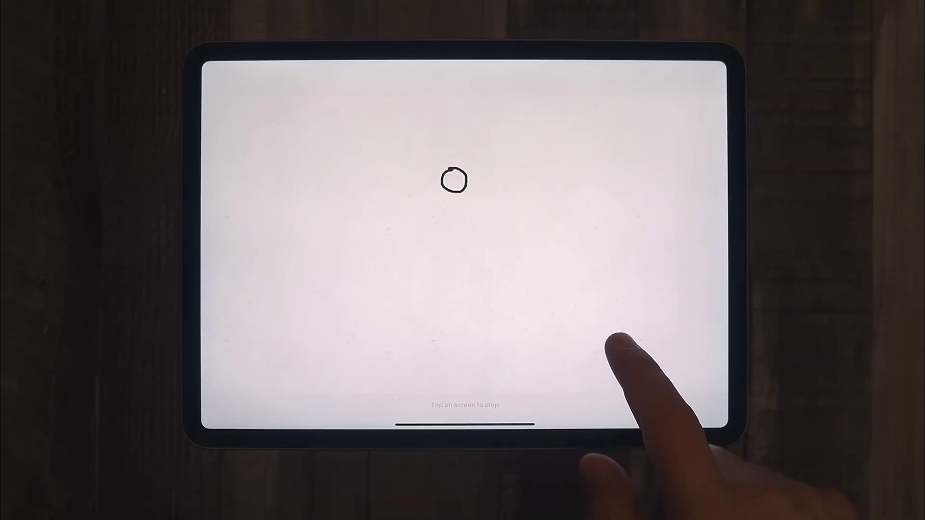
pyautogui.click(616, 343)
# Step: Copy all 12 frames in the Frames Viewer, paste them to reach 36 frames, and Make Movie
pyautogui.click(702, 72)
pyautogui.click(617, 130)
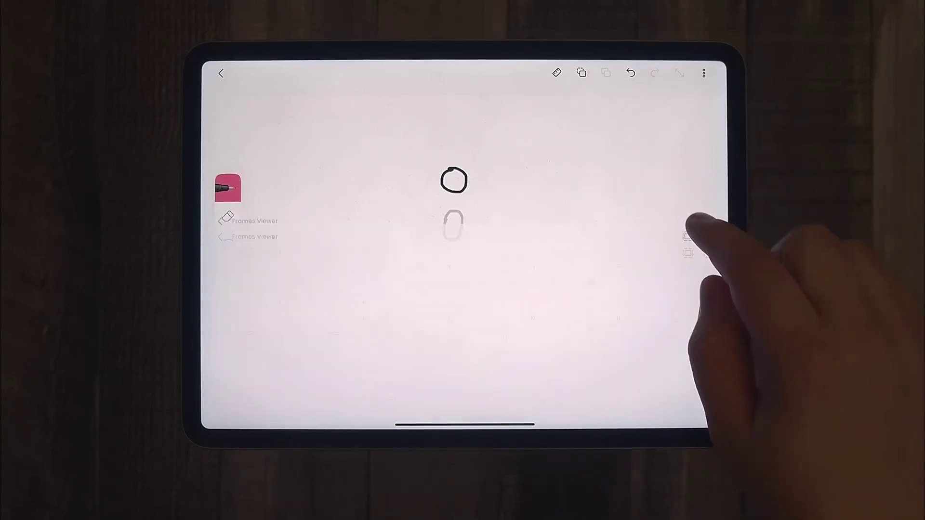
pyautogui.click(707, 73)
pyautogui.click(487, 401)
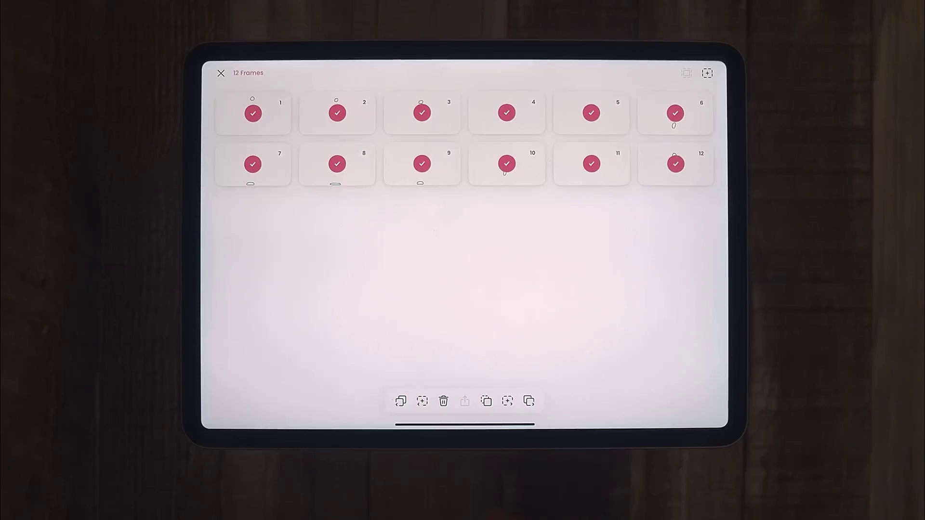
pyautogui.click(528, 401)
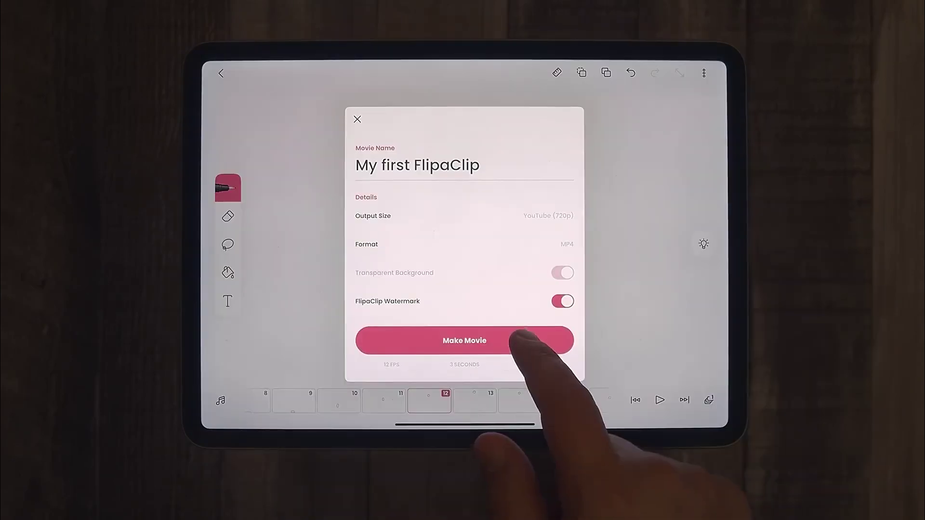
pyautogui.click(511, 340)
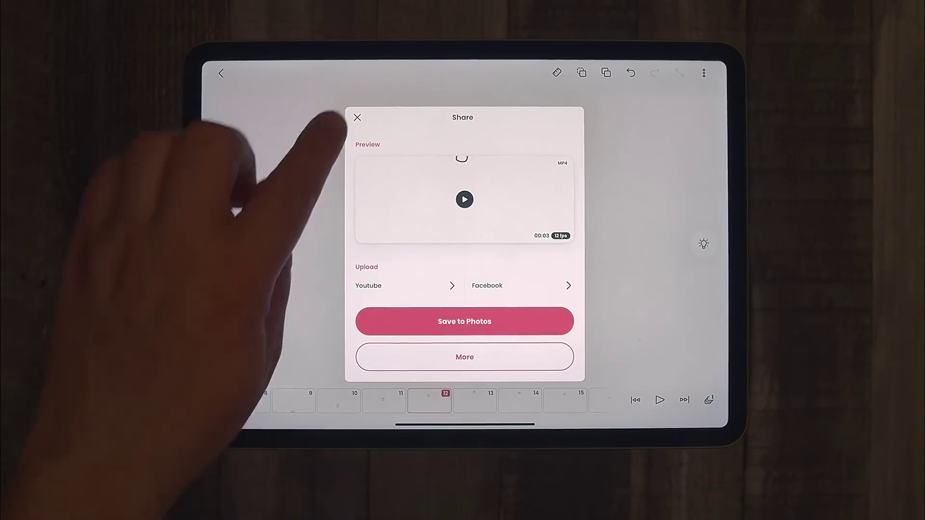
# Step: From the Movies gallery, reopen share options for the 3-second 12 fps My first FlipaClip MP4
pyautogui.click(357, 117)
pyautogui.click(221, 73)
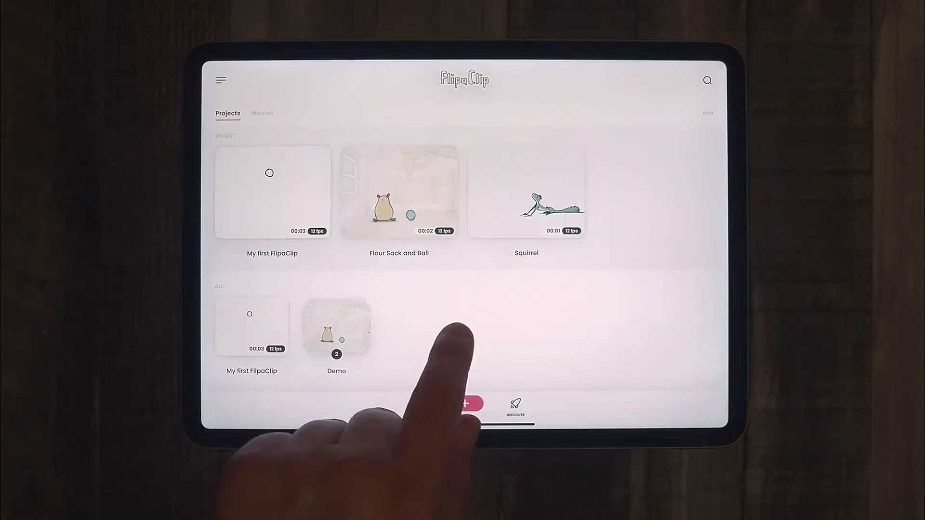
pyautogui.moveTo(454, 332); pyautogui.dragTo(337, 366)
pyautogui.click(250, 165)
pyautogui.click(450, 406)
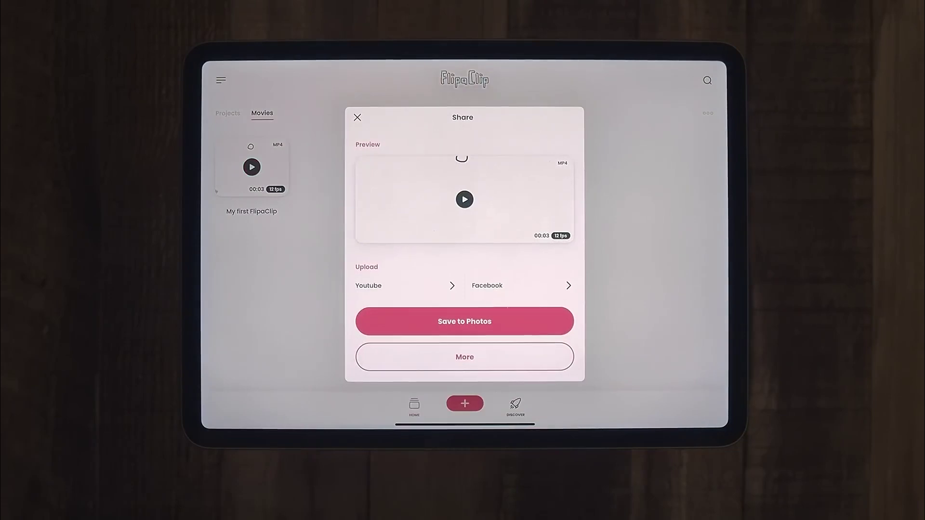